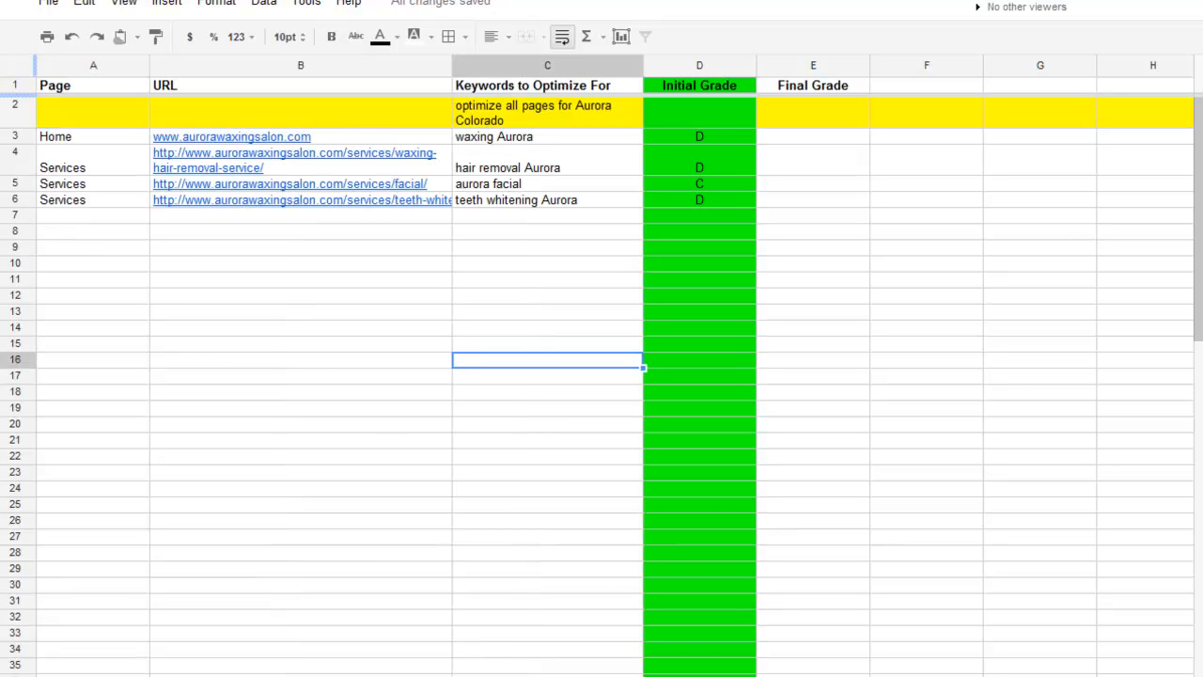
- Check the teeth whitening rows in the keyword research sheet against the salon's Teeth Whitening web page
click(221, 268)
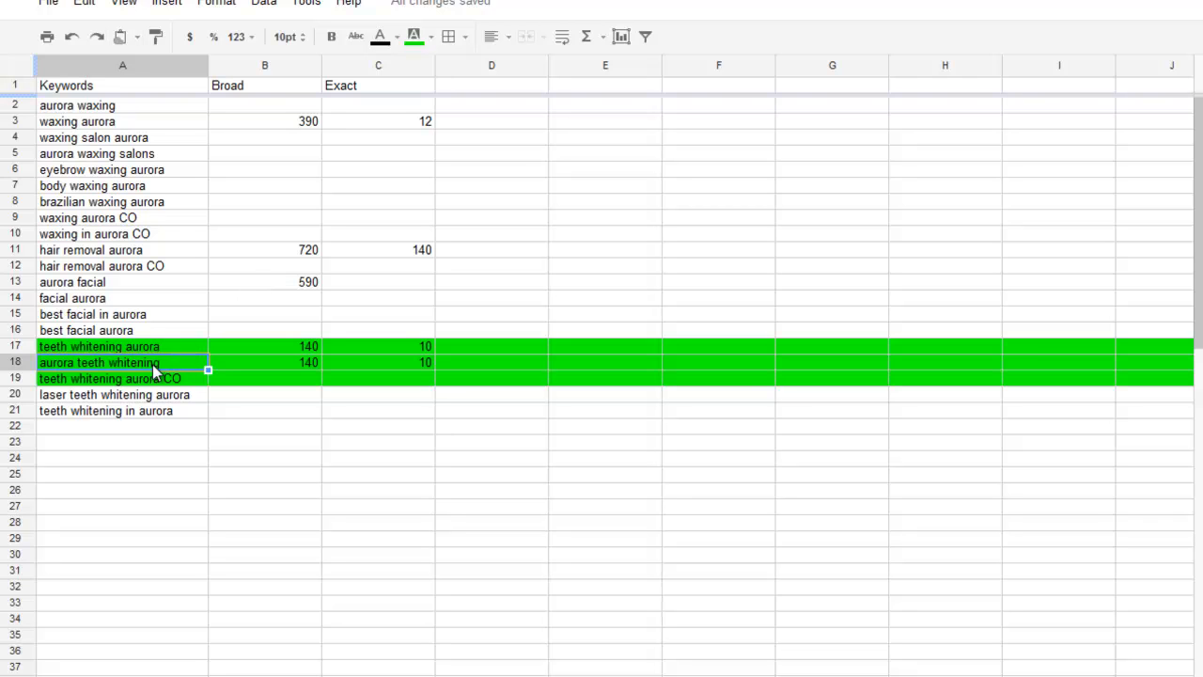
click(22, 347)
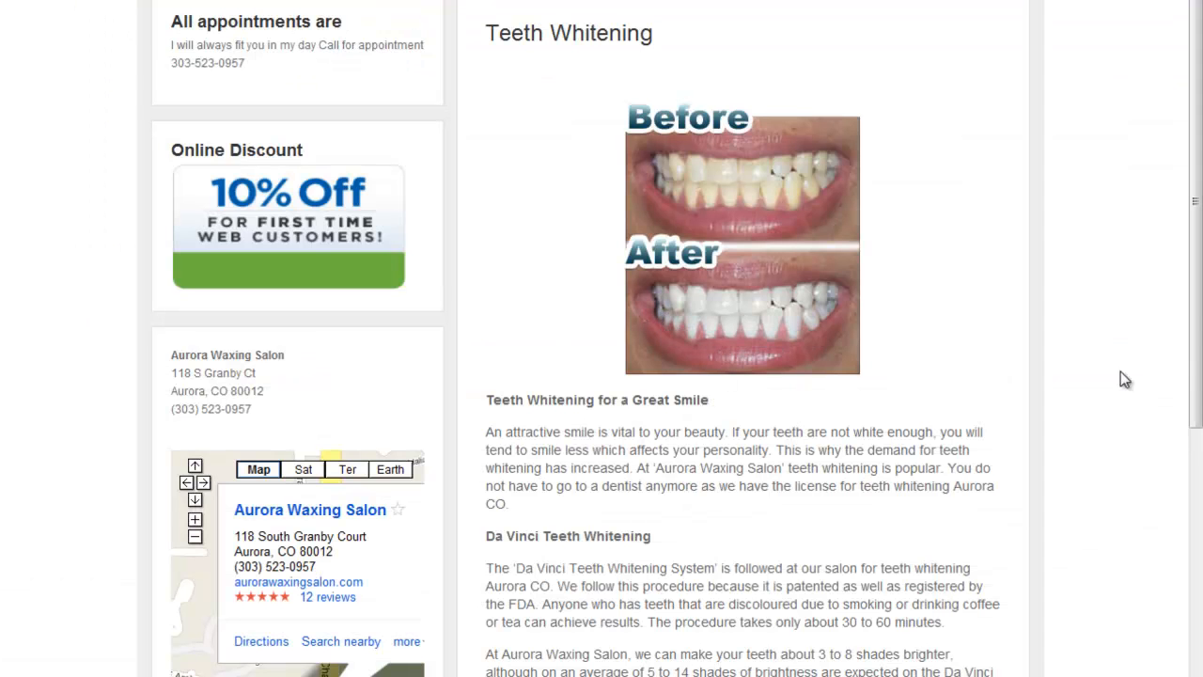
scroll(602, 339, up, 1)
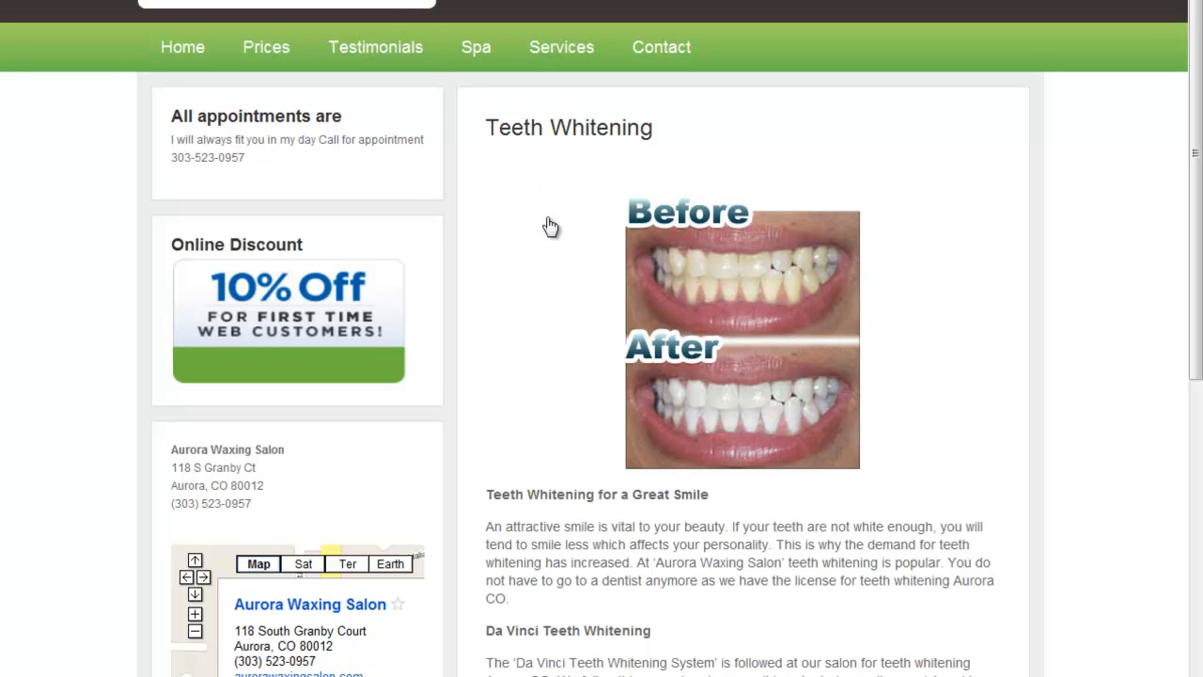
- Take the keyword "aurora teeth whitening" from the keyword sheet and enter it as the On-Page Report Card's keyword
click(475, 1)
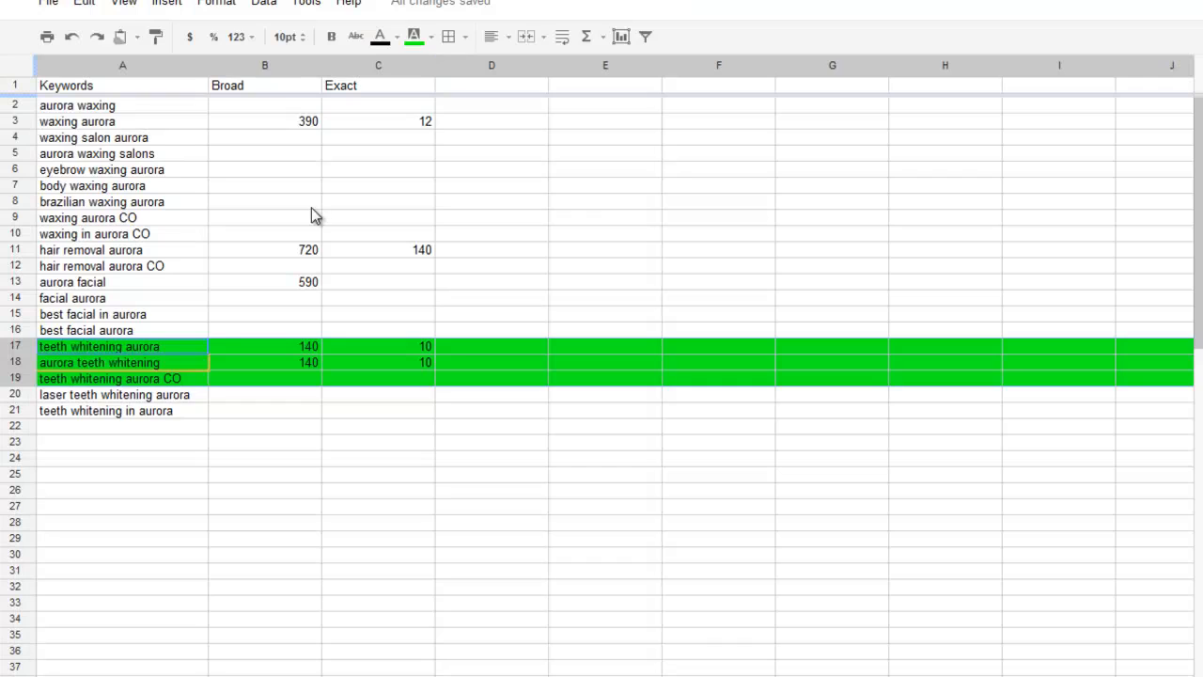
shift+click(143, 363)
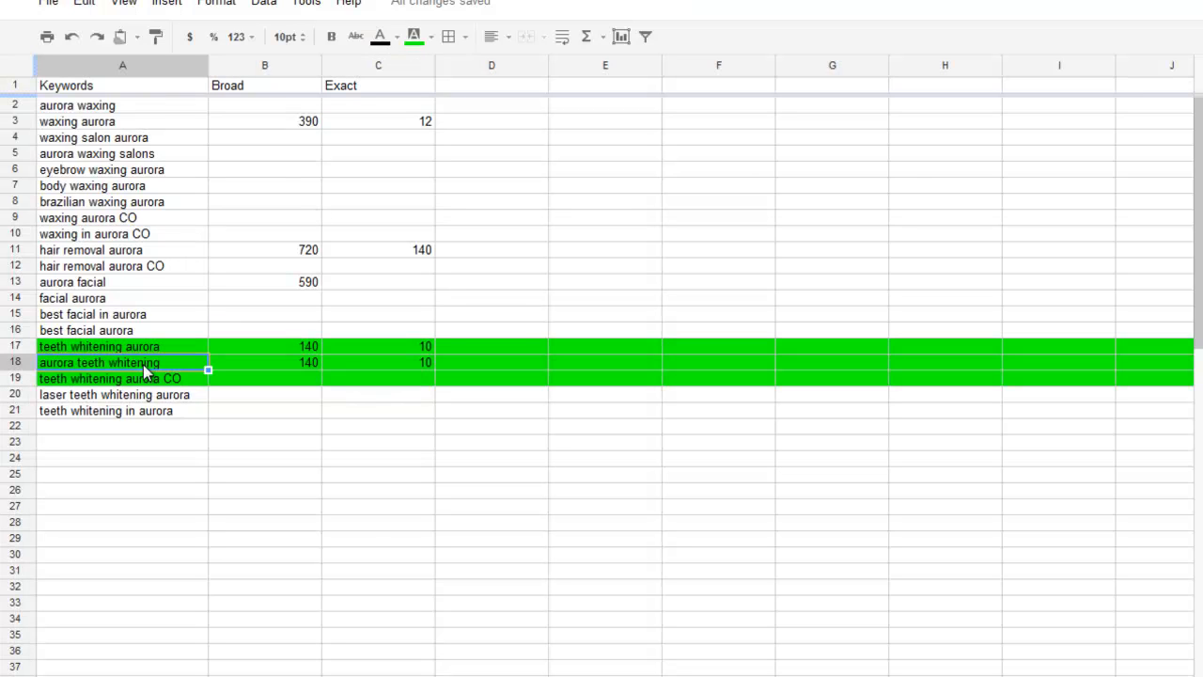
click(553, 1)
click(392, 132)
text(aurora teeth whitening)
key(Tab)
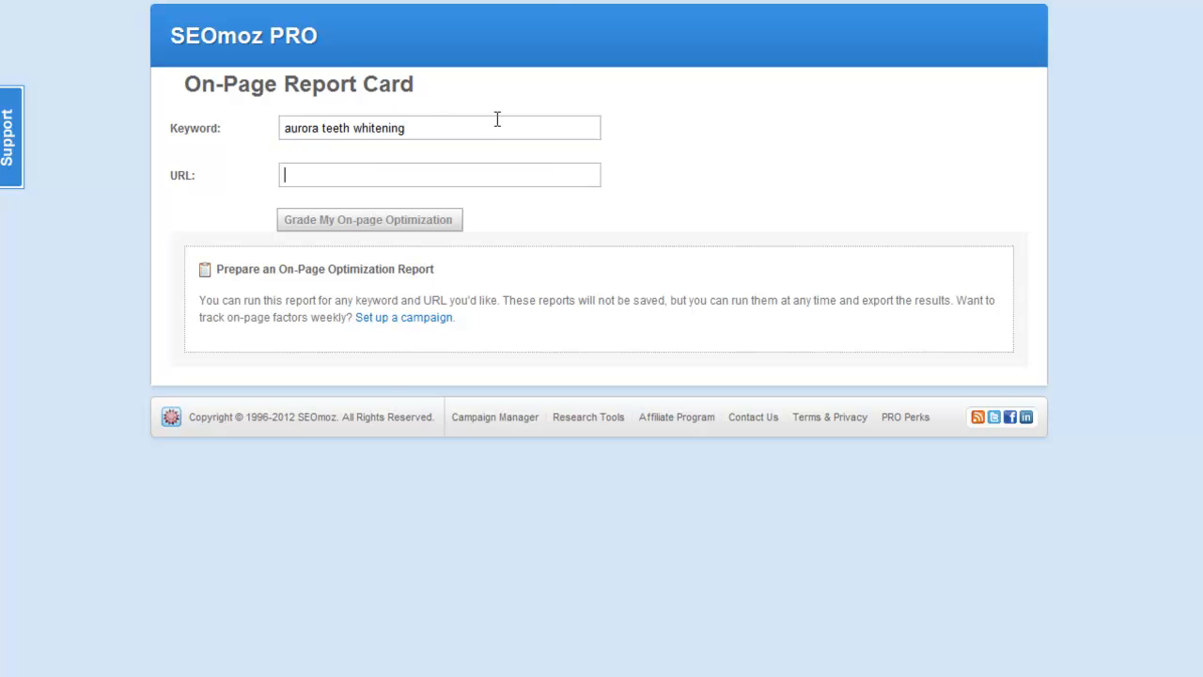
click(498, 1)
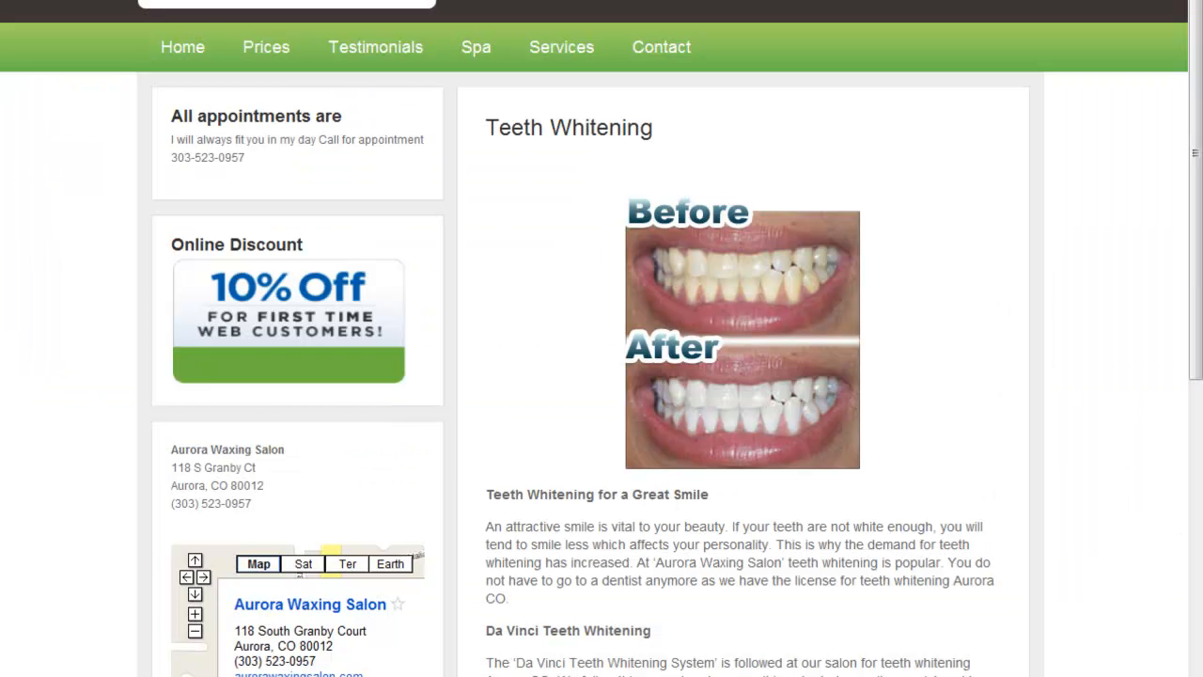
click(527, 1)
click(427, 180)
text(http://www.aurorawaxingsalon.com/services/teeth-whitening/)
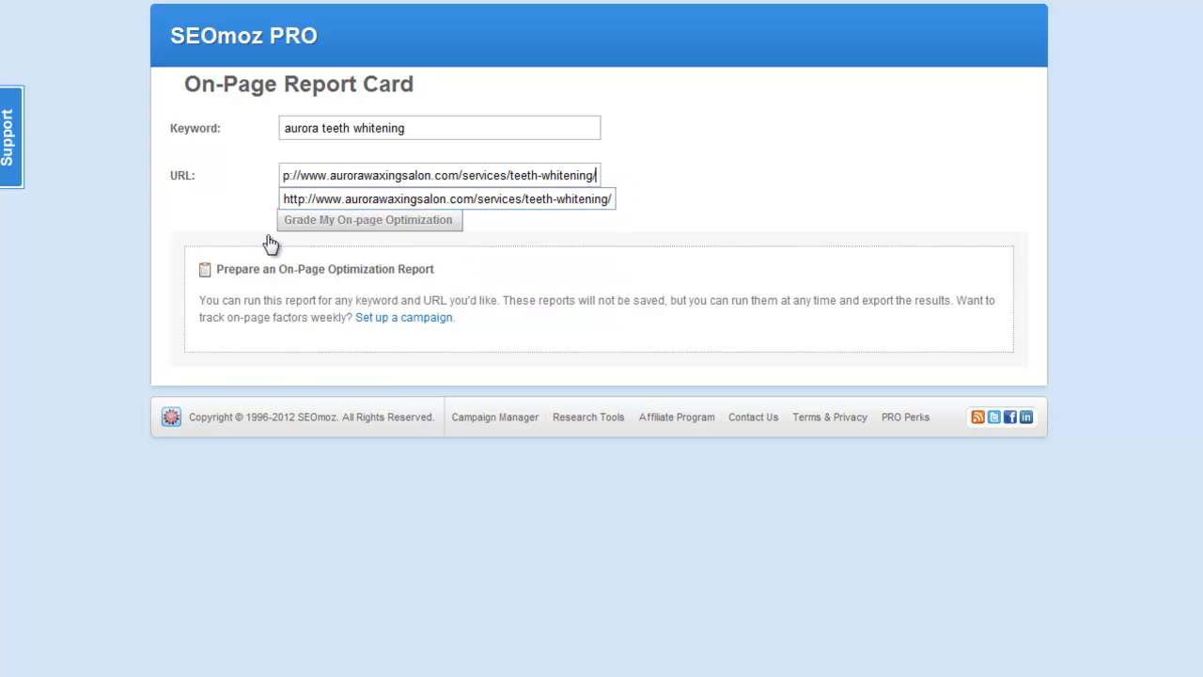
click(308, 223)
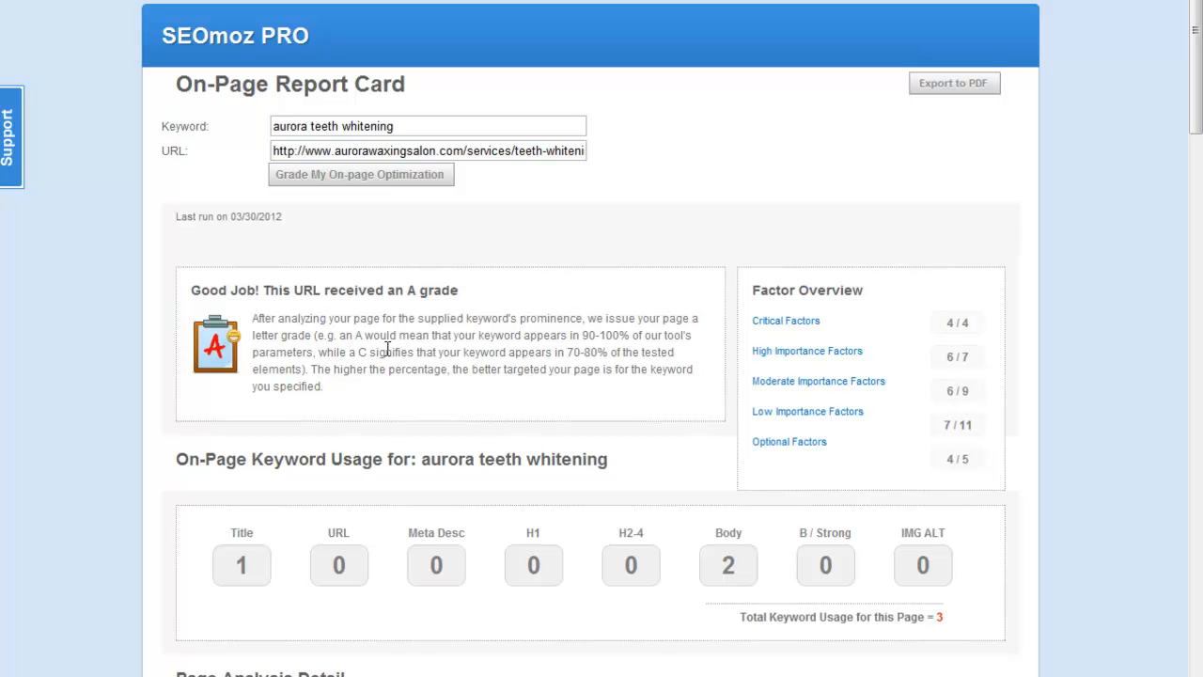
- Review the critical, high and moderate importance factors in the report for "aurora teeth whitening"
scroll(382, 398, down, 5)
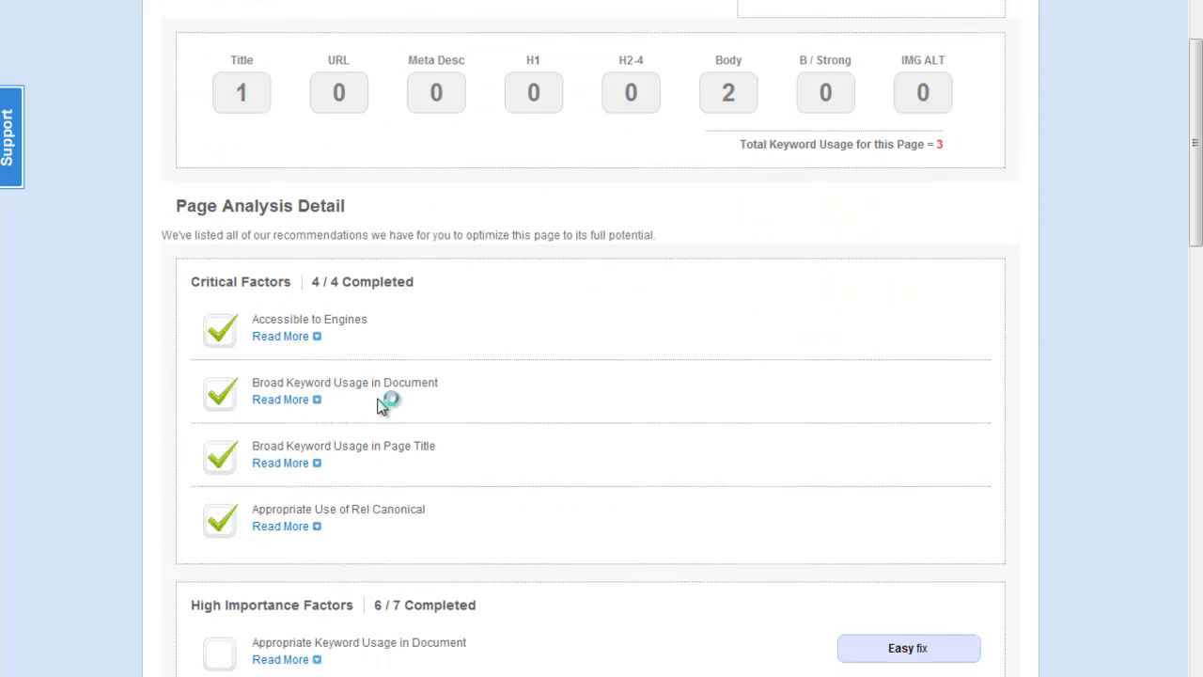
scroll(382, 404, down, 15)
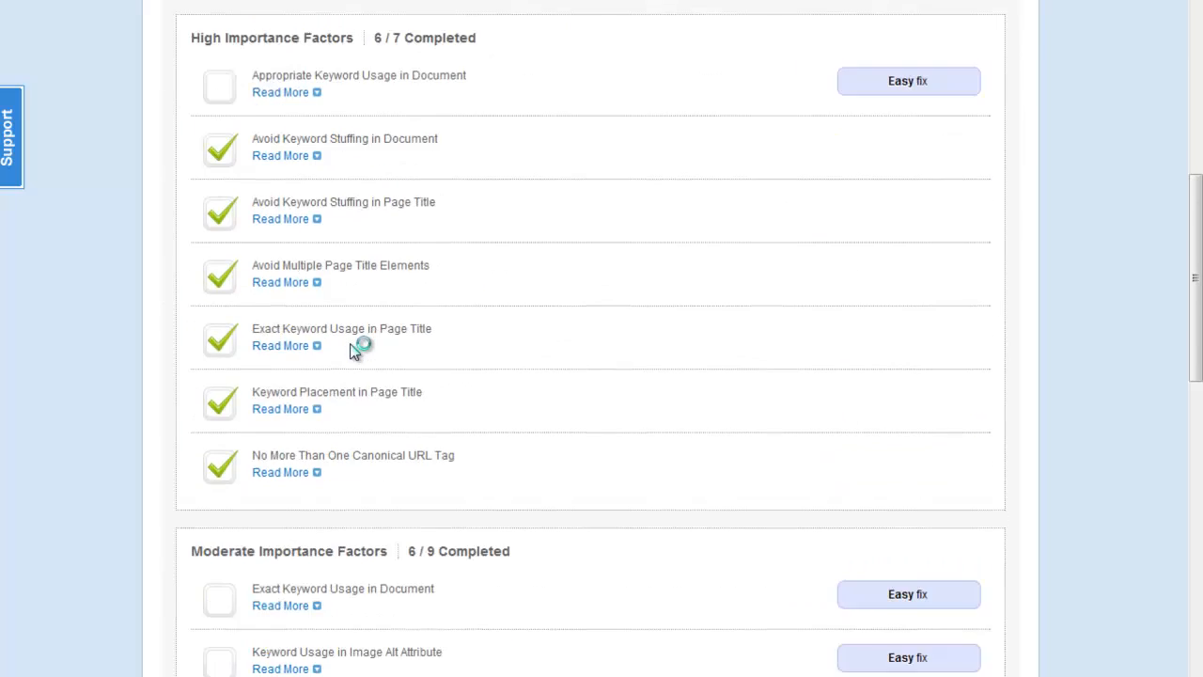
scroll(350, 386, down, 7)
scroll(350, 382, up, 15)
scroll(356, 362, up, 20)
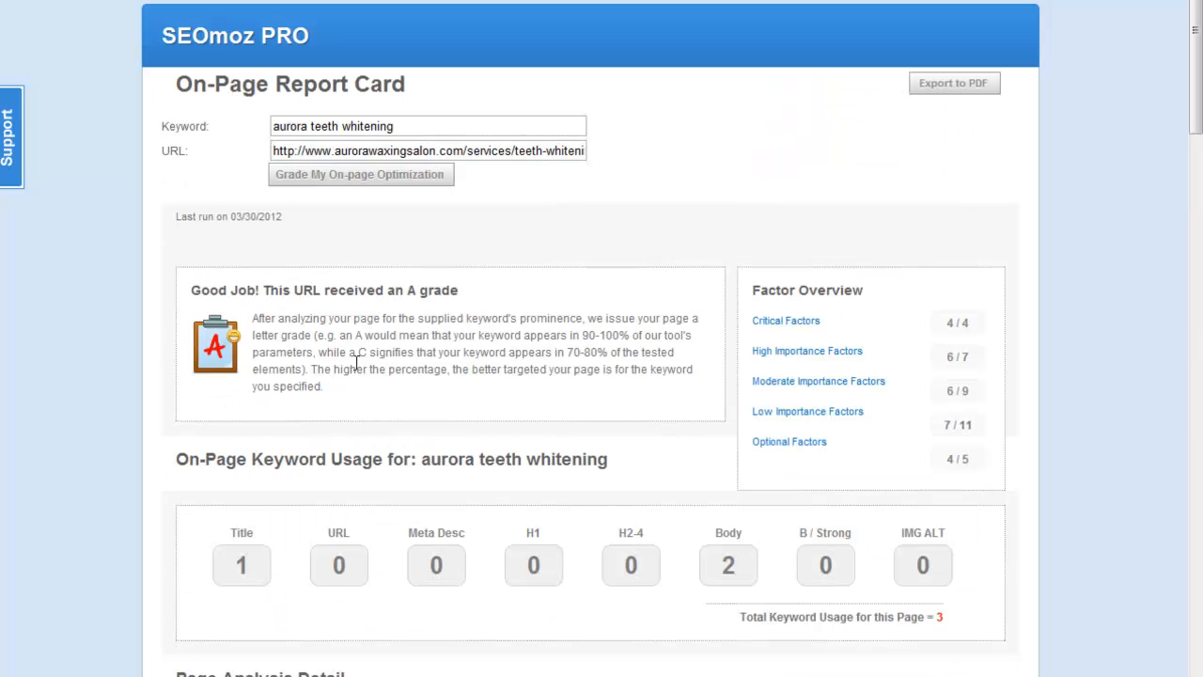
- Change the keyword to "denver teeth whitening" and grade the same page again
double_click(308, 125)
text(denver)
click(309, 185)
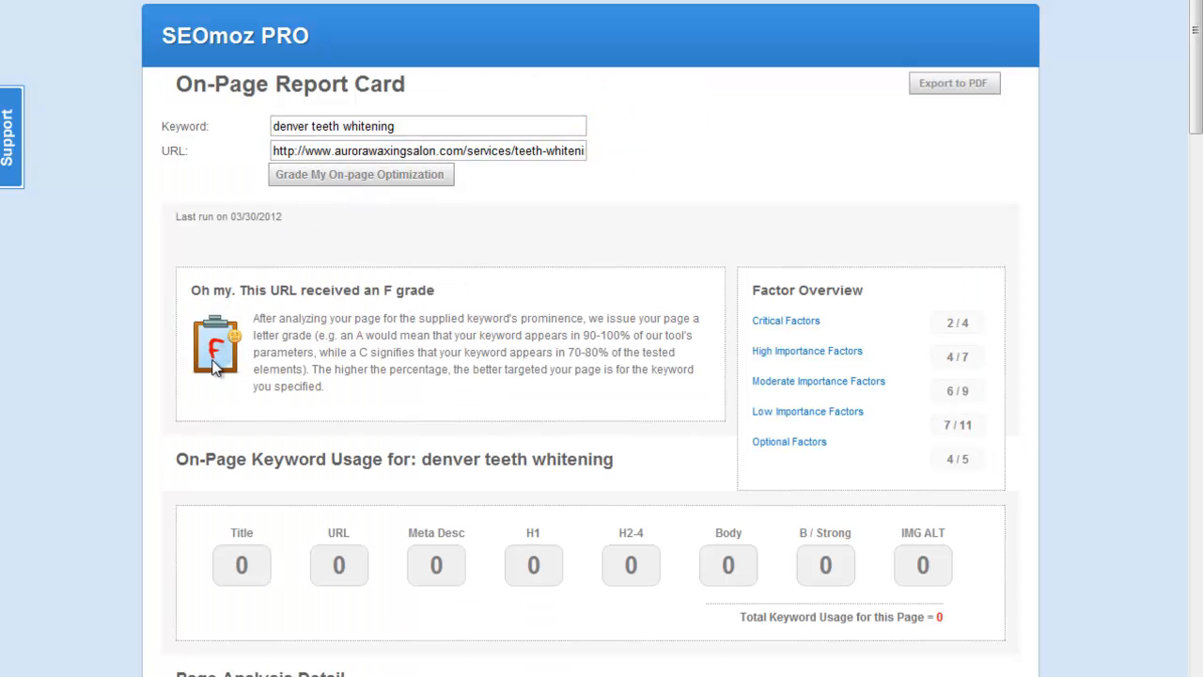
- Examine the report's unmet factors, reading the details for Broad Keyword Usage in Document and Broad Keyword Usage in Page Title
scroll(213, 366, down, 4)
scroll(213, 366, down, 4)
scroll(212, 367, up, 2)
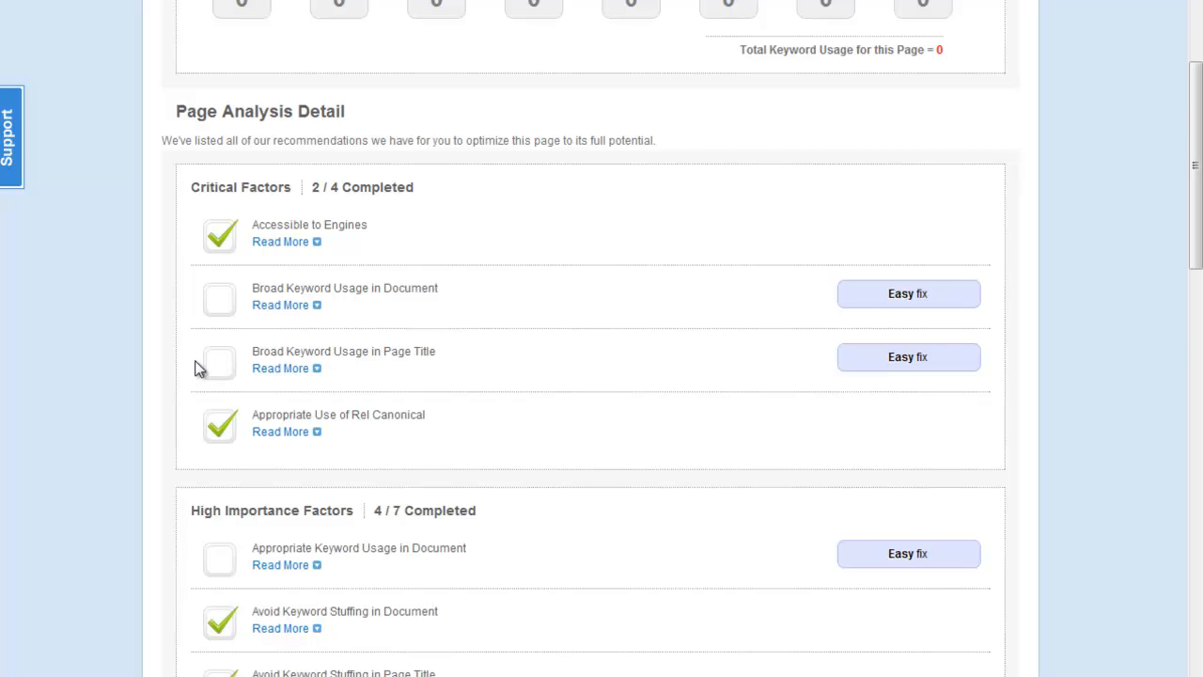
click(273, 306)
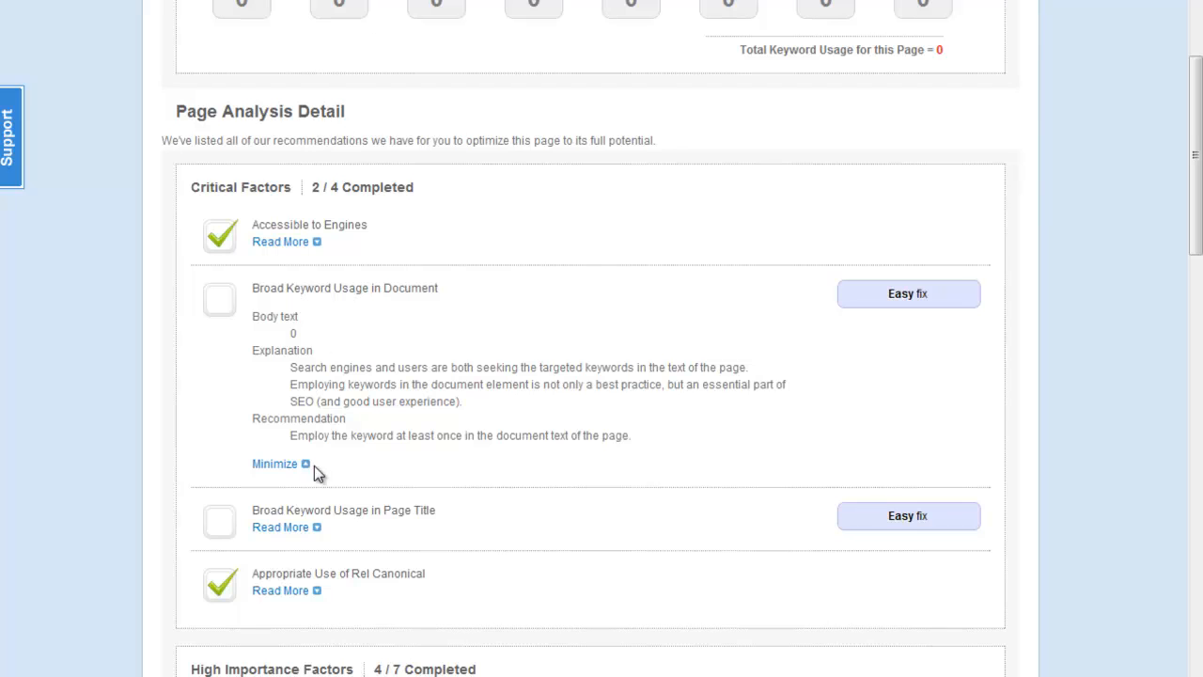
click(279, 463)
click(280, 368)
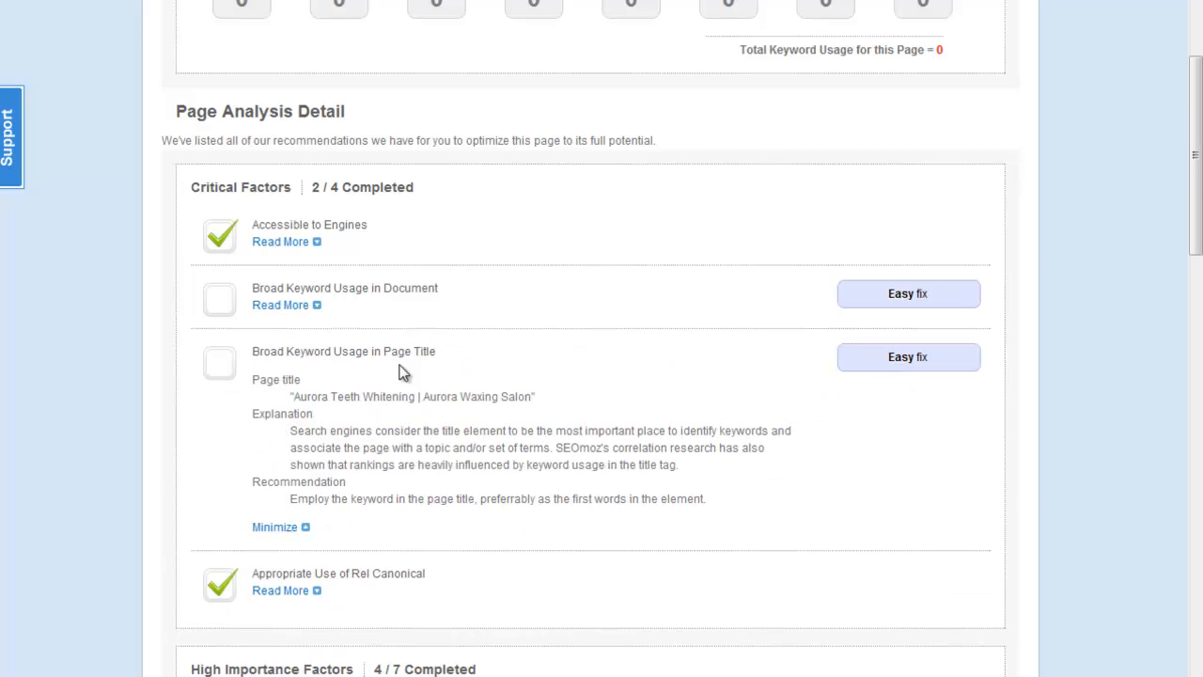
click(288, 528)
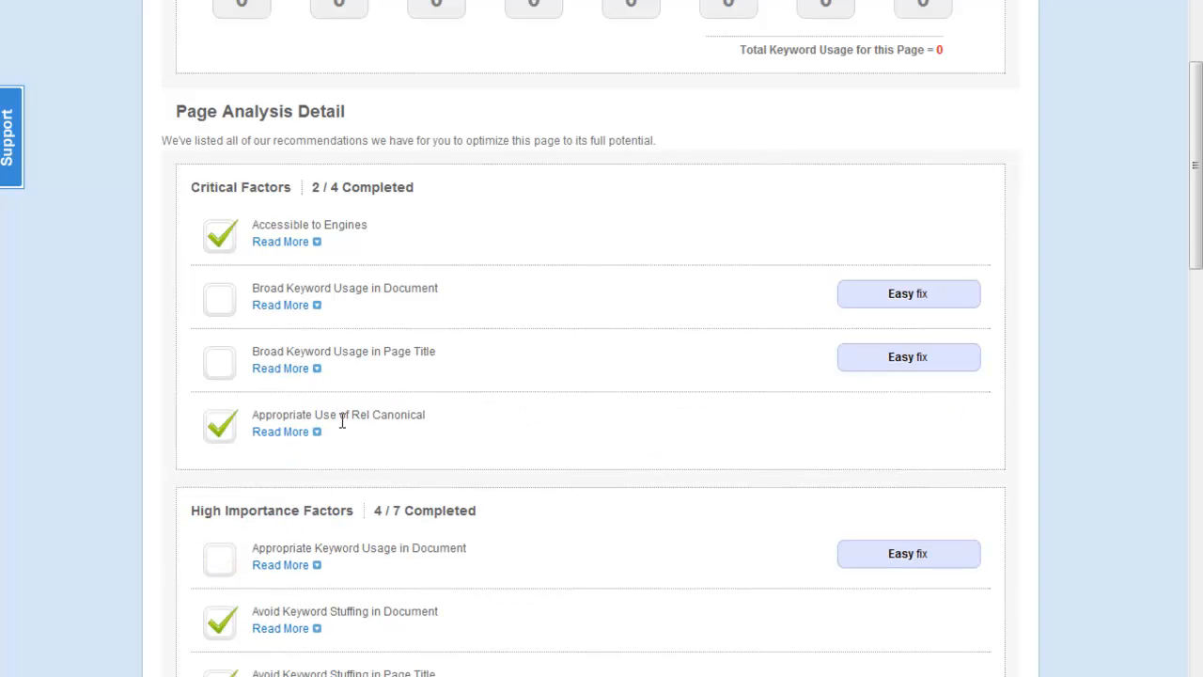
scroll(342, 422, down, 11)
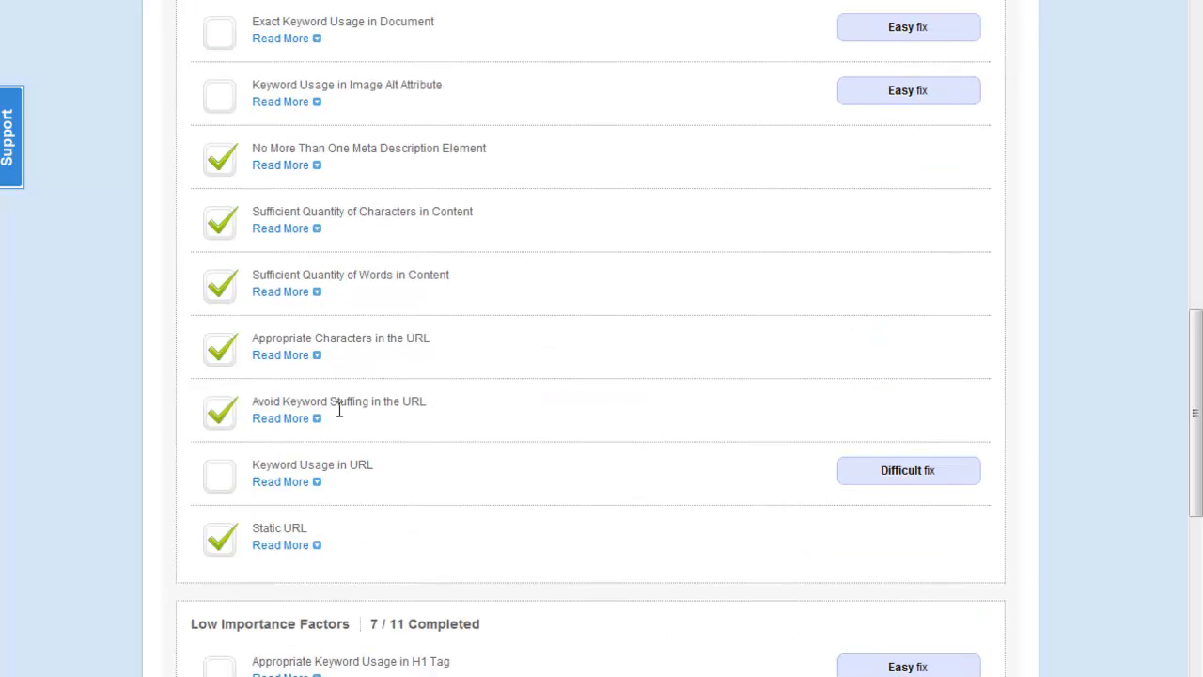
drag(1189, 414, 1189, 103)
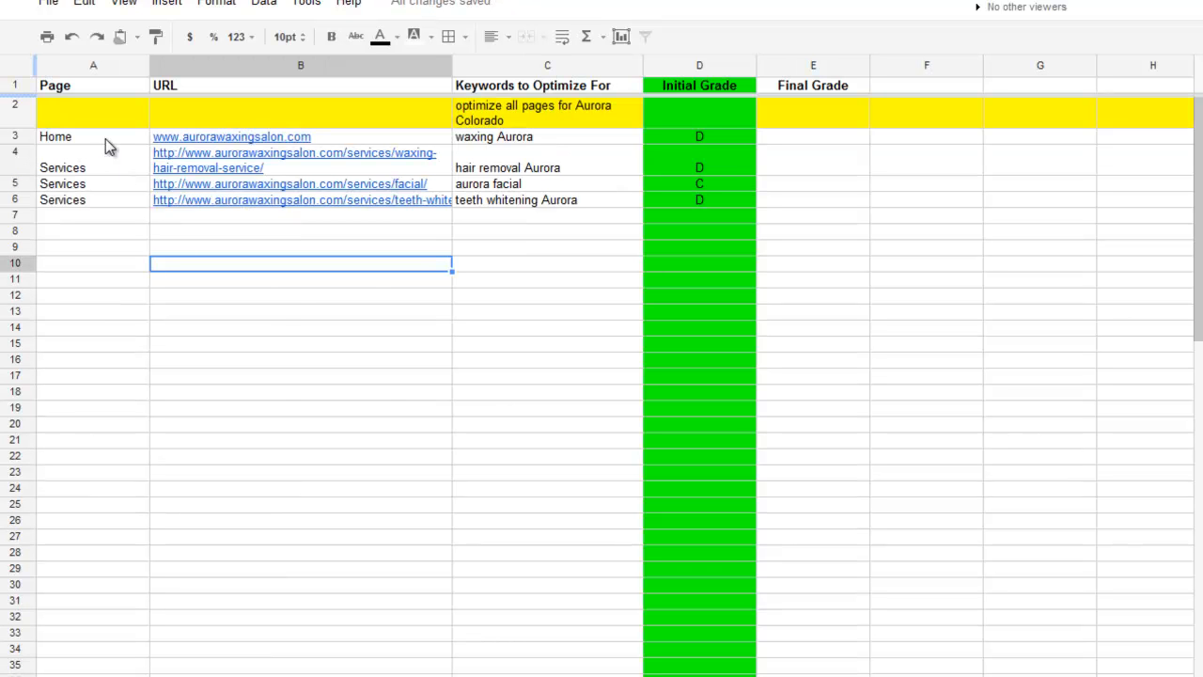
- Go through the Home and Services entries listed in the on-page optimization spreadsheet
click(106, 138)
click(97, 169)
click(94, 184)
click(94, 199)
click(92, 281)
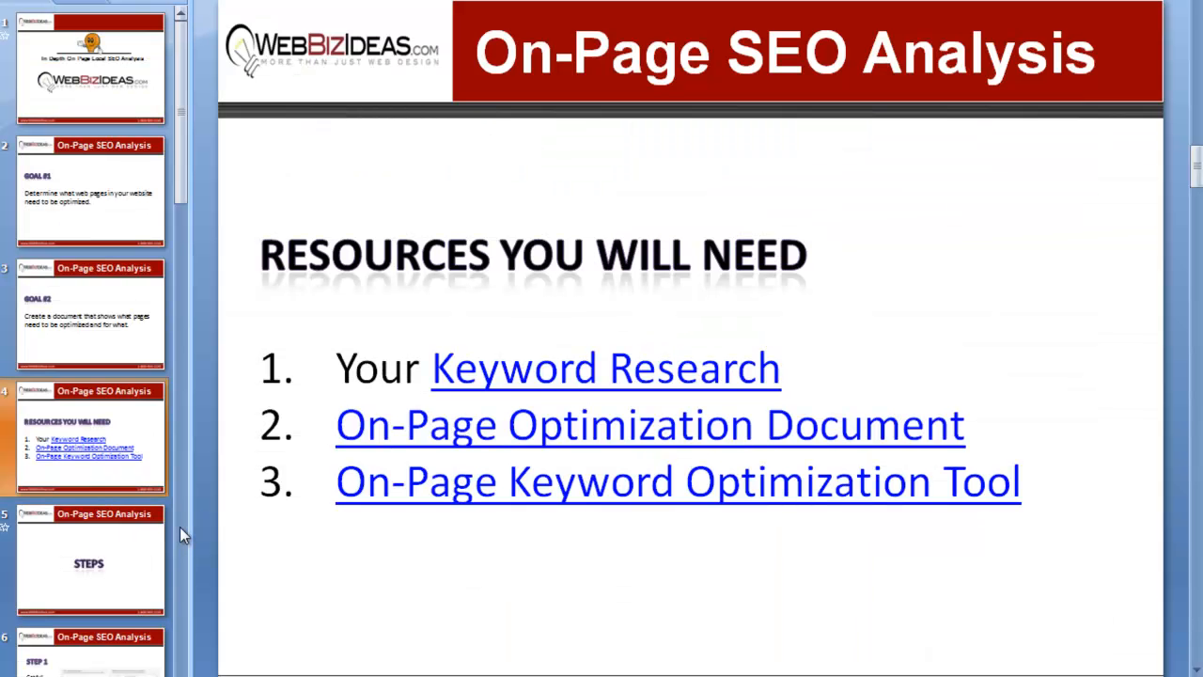
- Show the Tip #1 and Tip #2 slides of the On-Page SEO Analysis presentation
scroll(175, 531, down, 5)
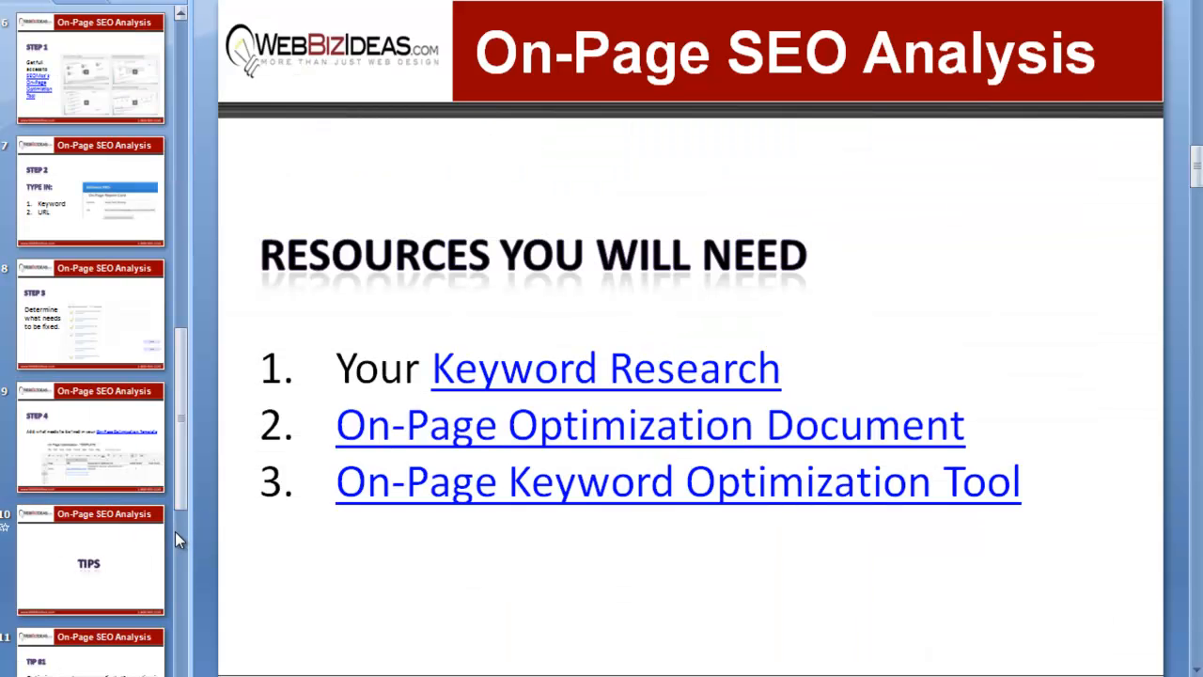
scroll(175, 541, down, 4)
click(101, 198)
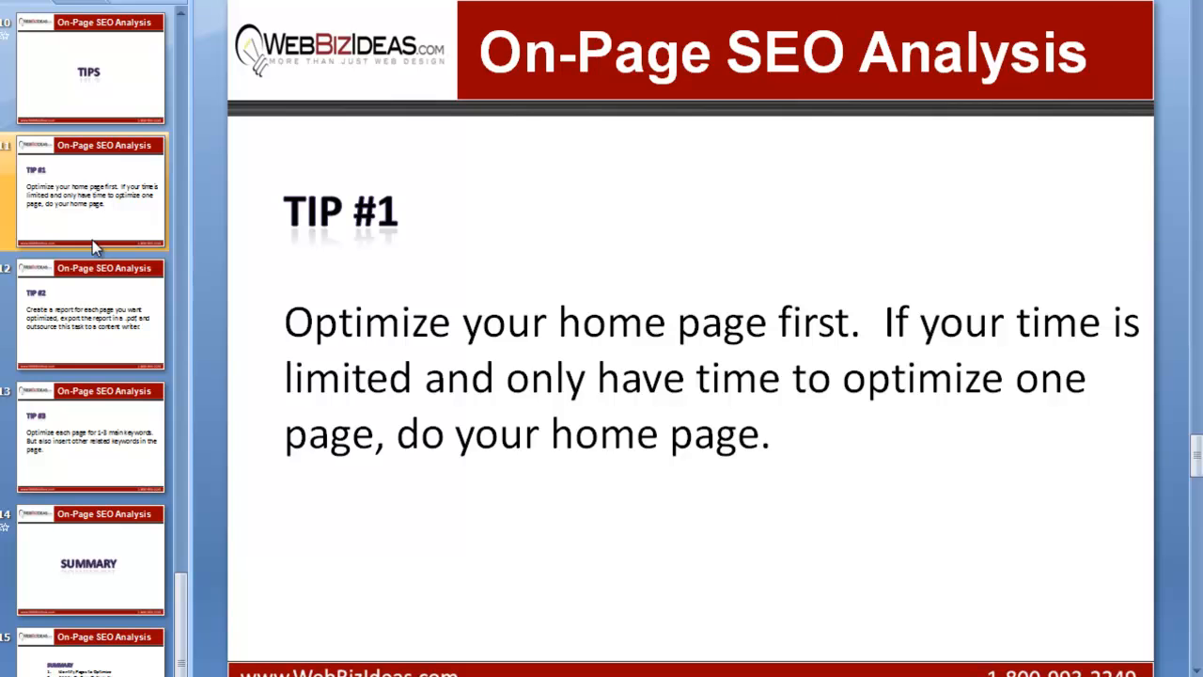
click(94, 282)
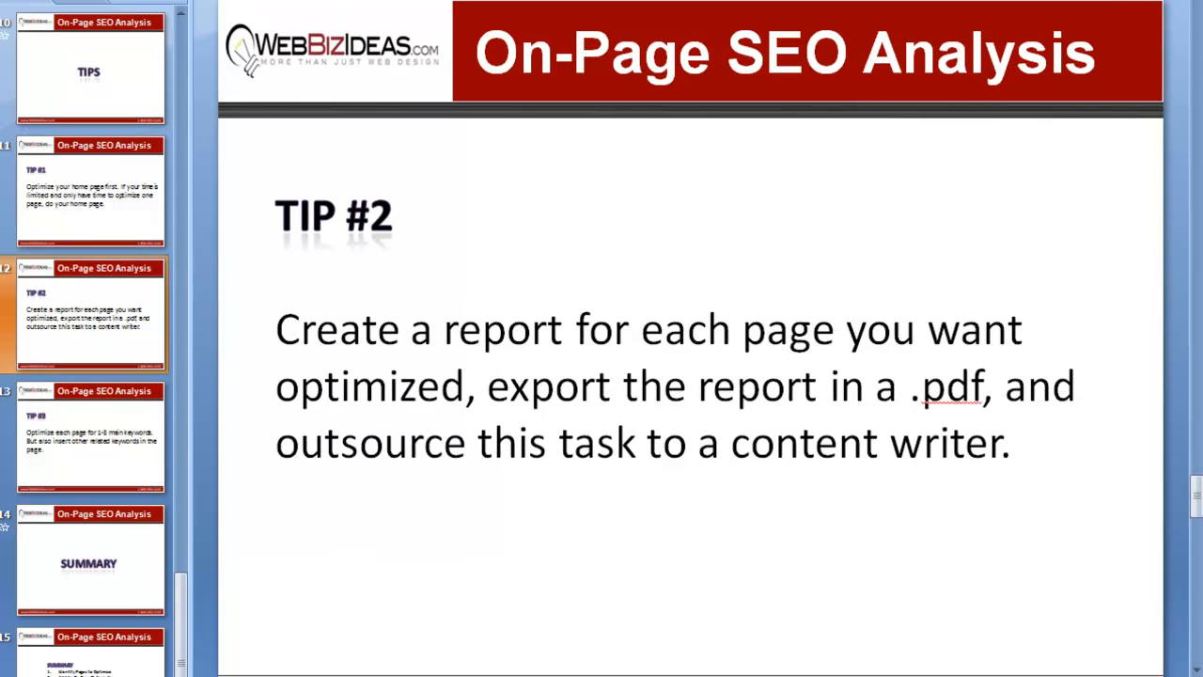
- Switch to the browser, export the "denver teeth whitening" report card to PDF and look through the exported report
mouse_move(297, 676)
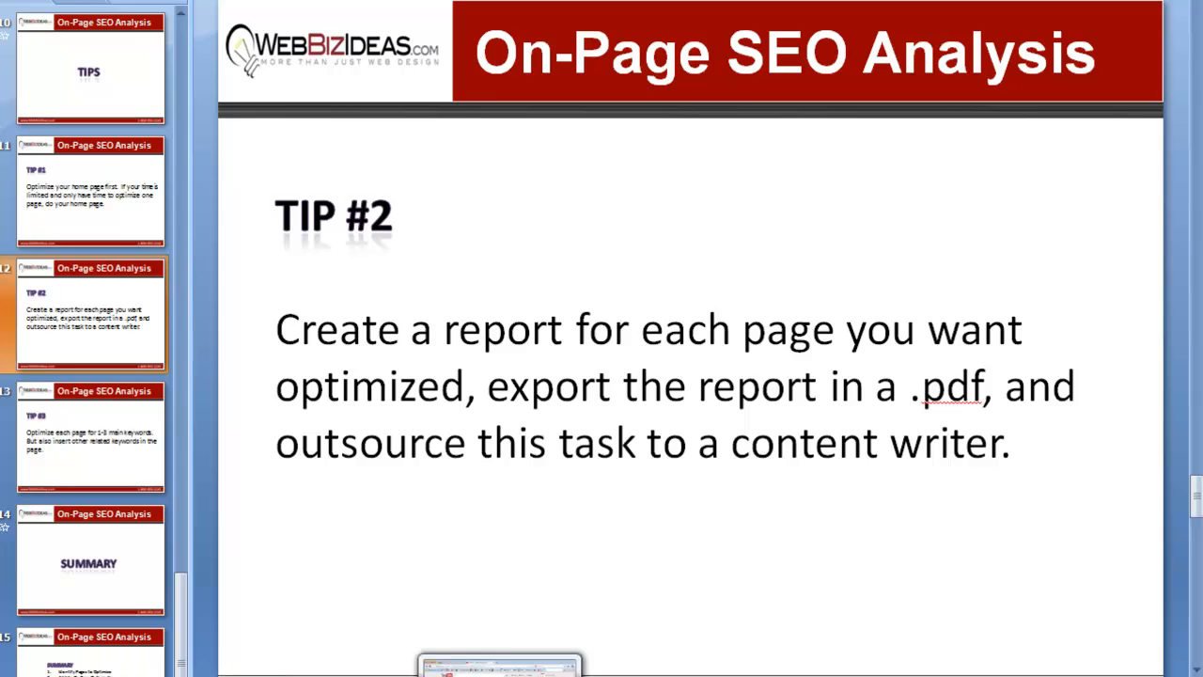
click(605, 676)
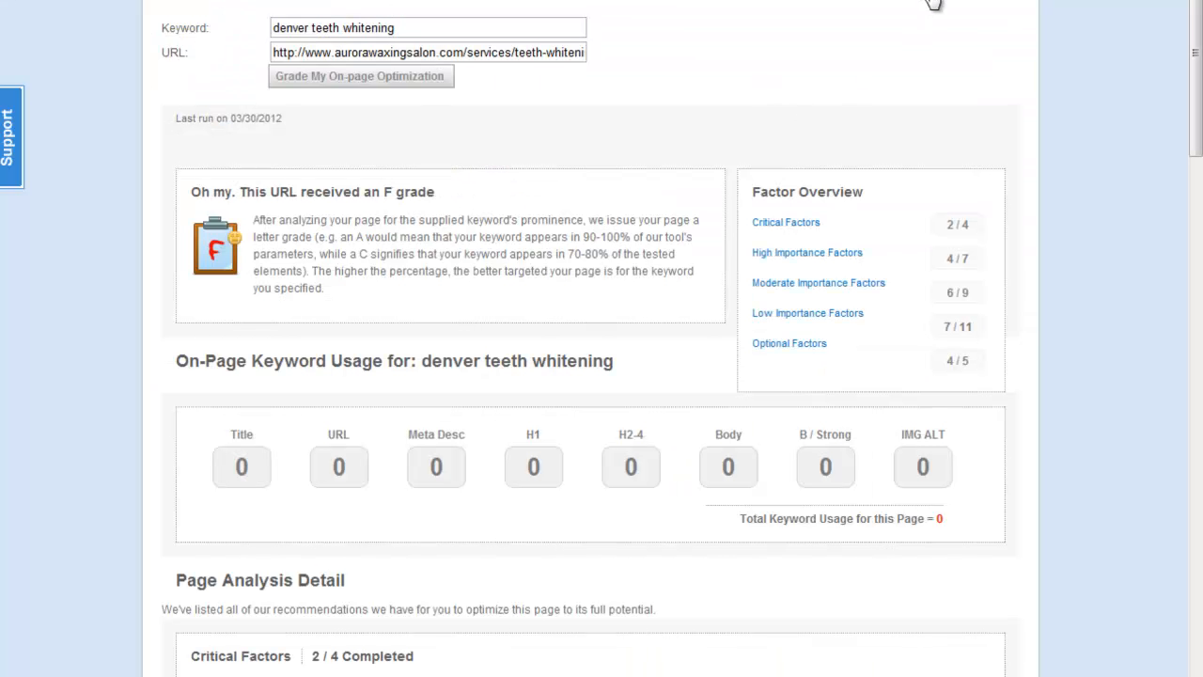
click(931, 2)
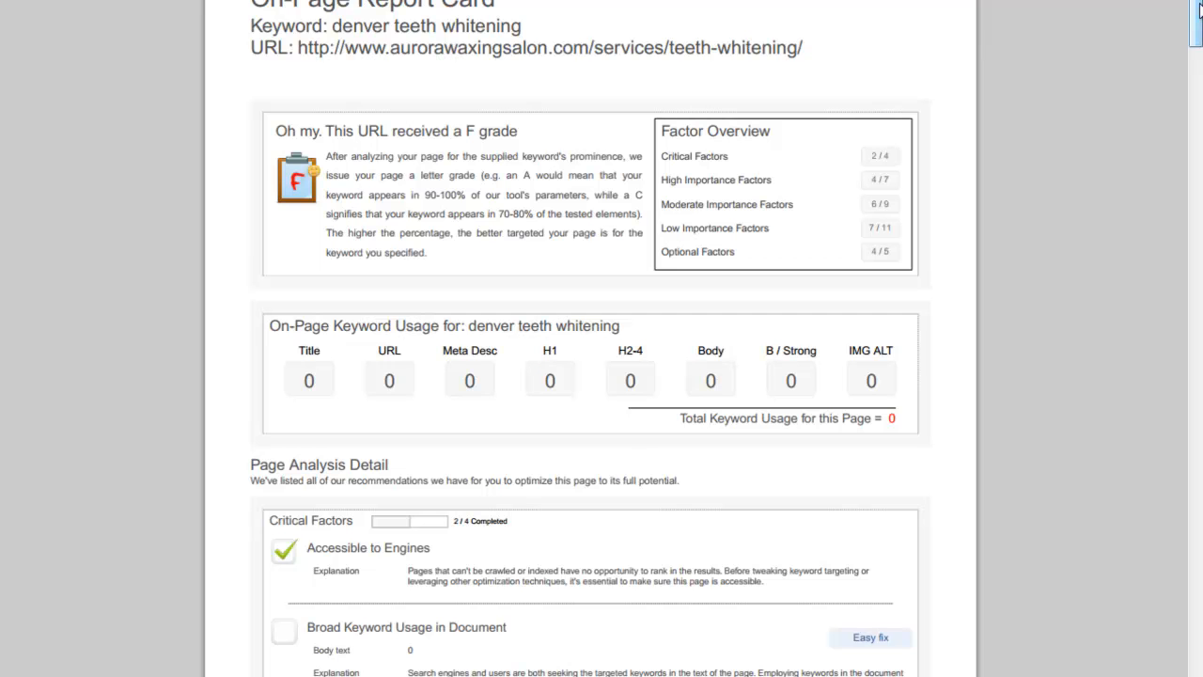
drag(1199, 7, 1166, 27)
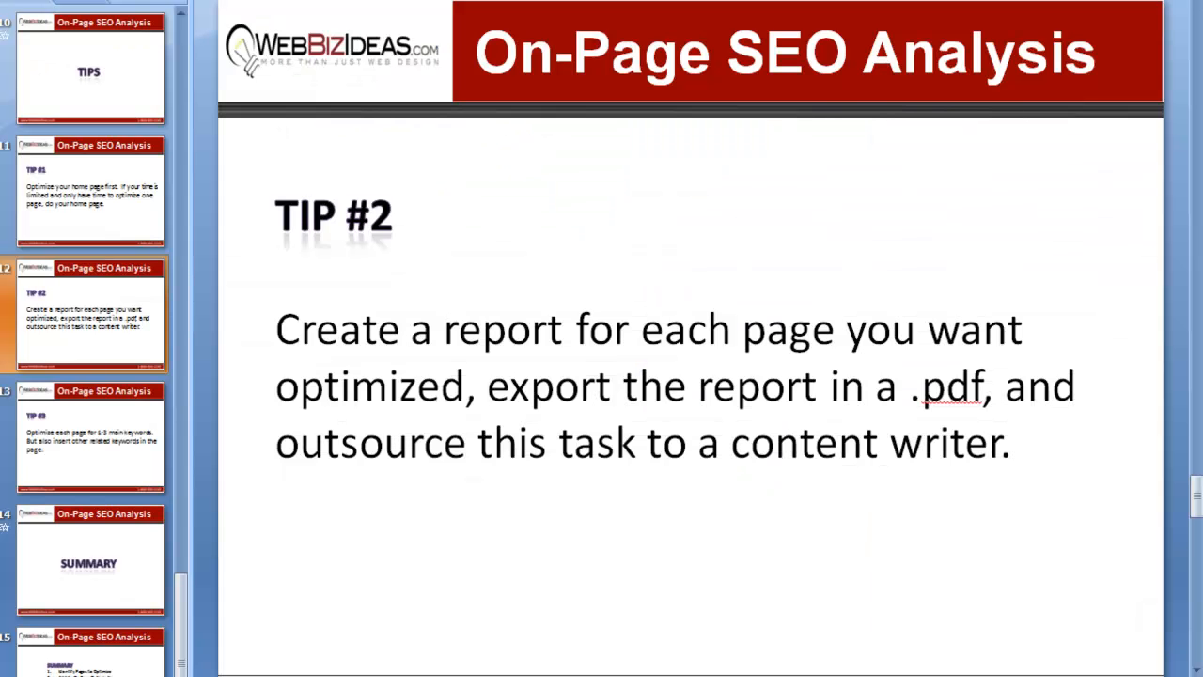
- Show the Tip #3 slide and highlight the teeth whitening keyword rows in the keyword research sheet
click(146, 455)
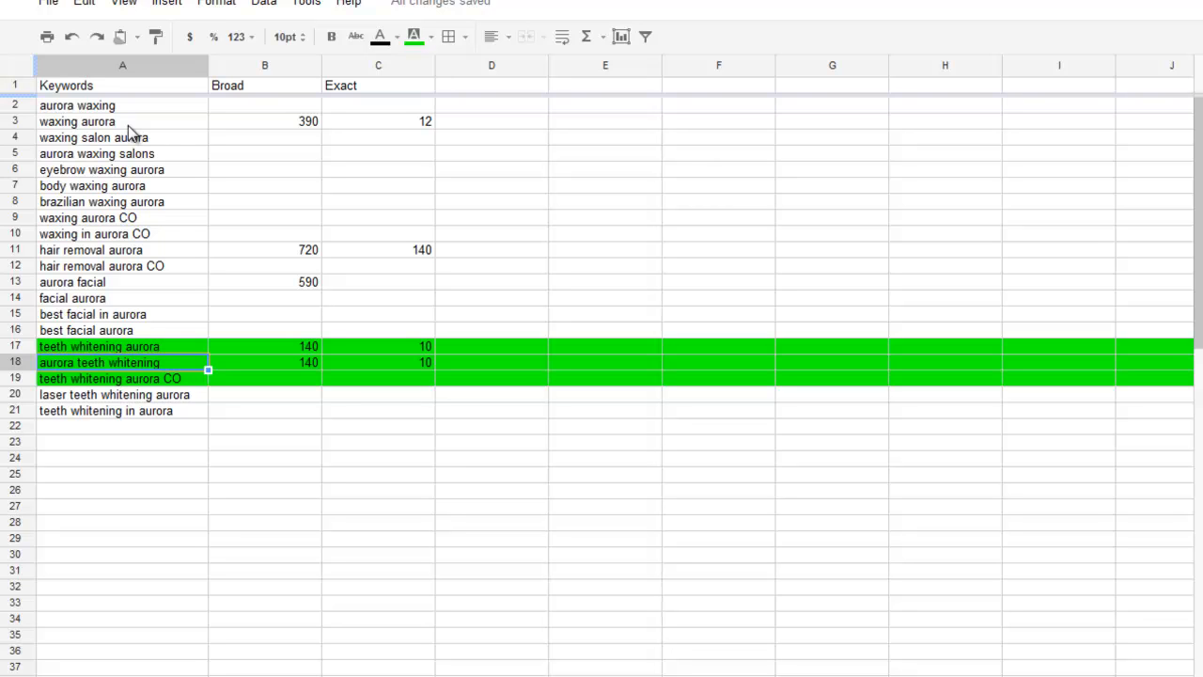
click(14, 347)
drag(14, 347, 22, 369)
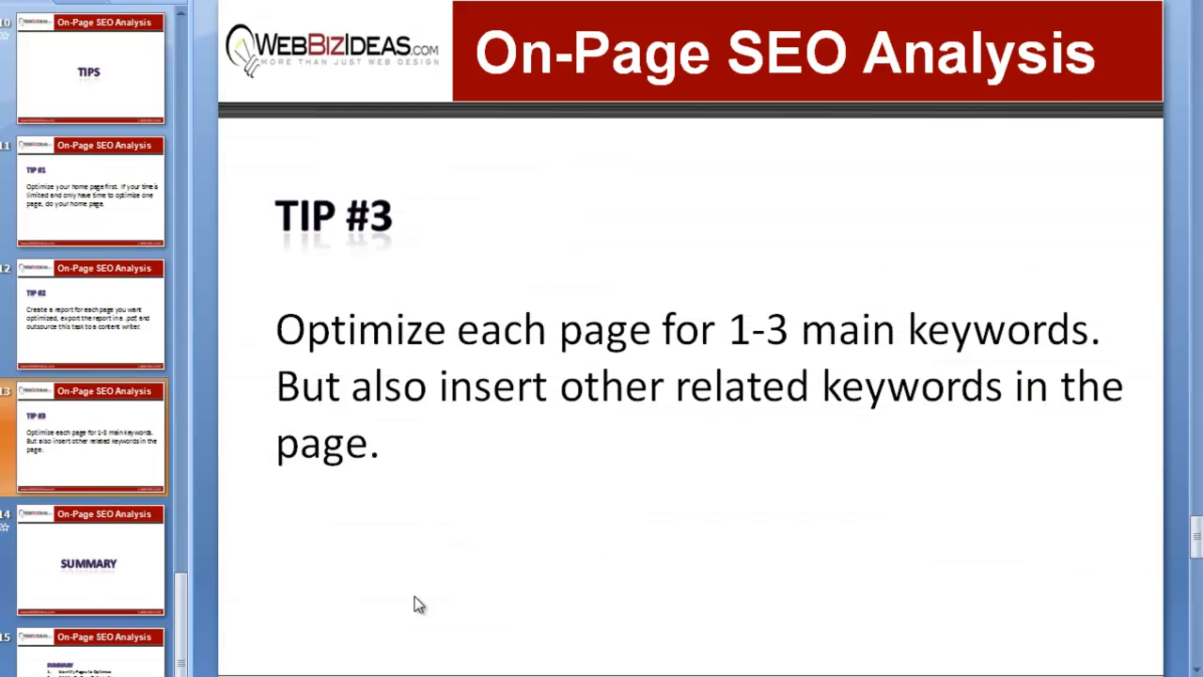
- Show the presentation's summary slide on identifying pages and adding them to the optimization document
click(125, 669)
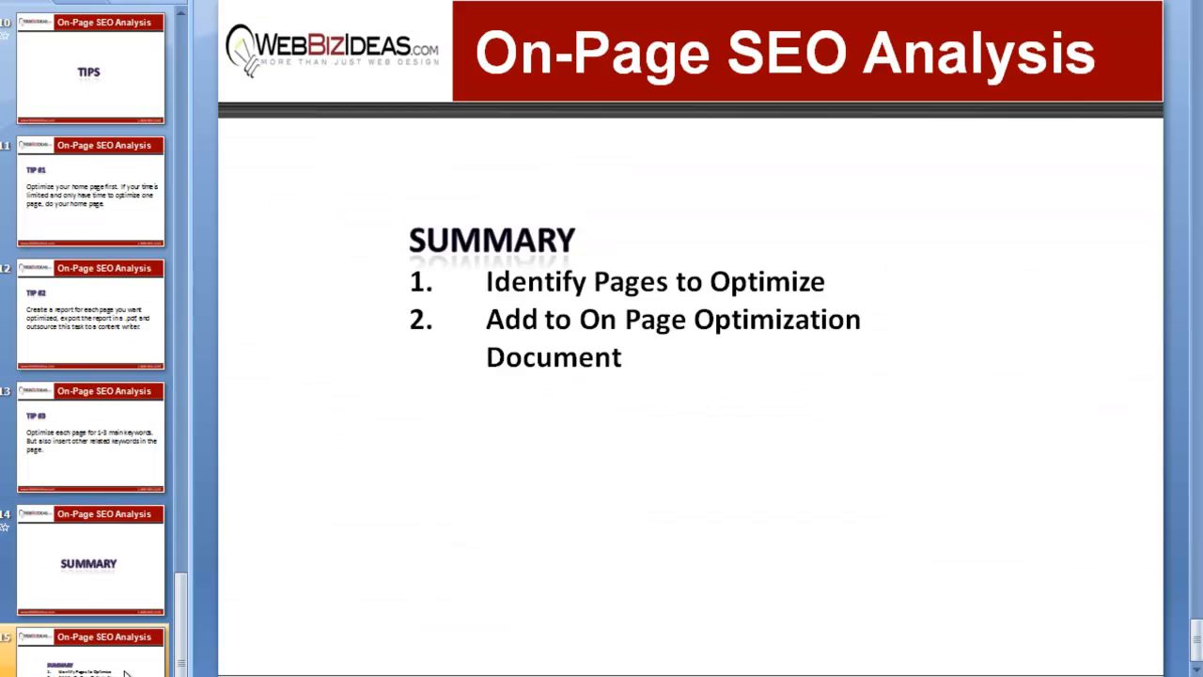